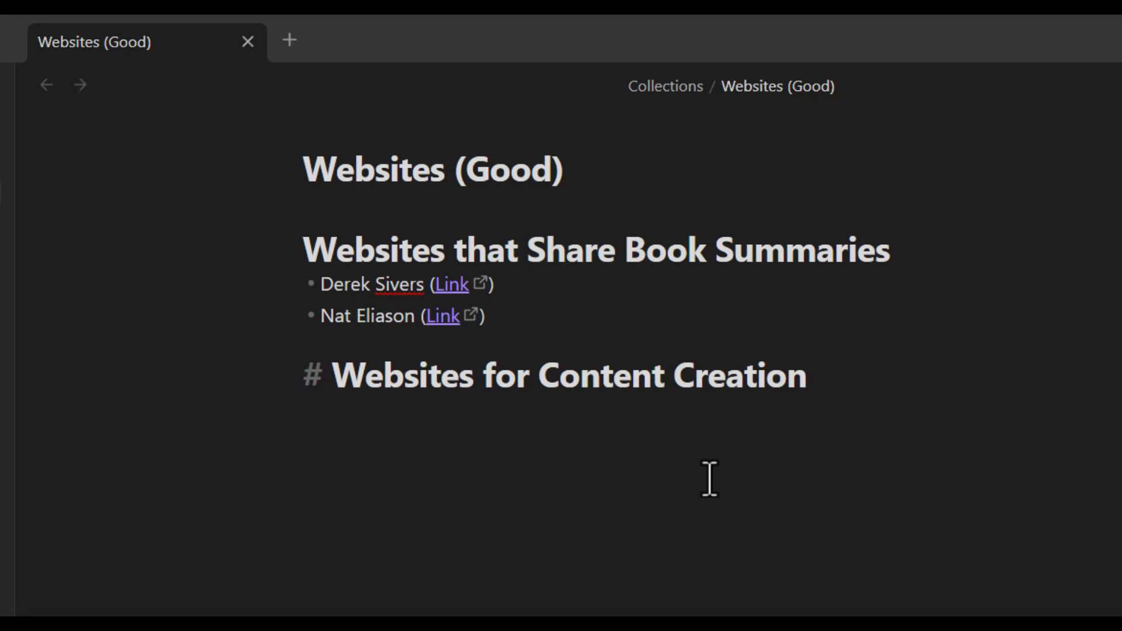
# Step: Add the level-2 headings "Compressing Images" and "Conversion" below the "Websites for Content Creation" heading
pyautogui.press('Return')
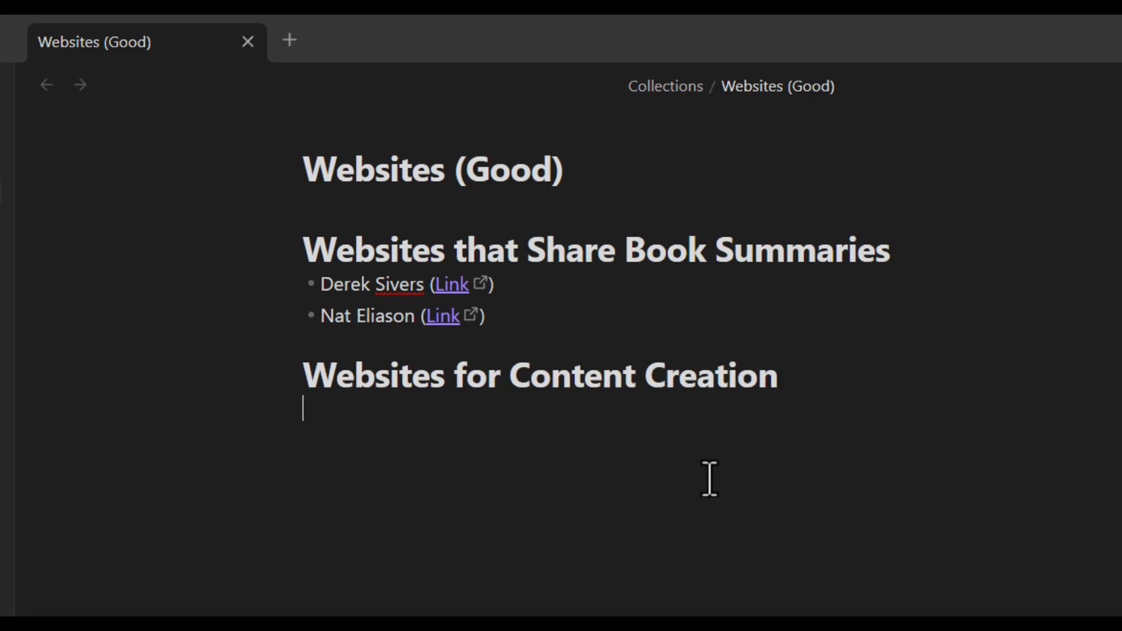
pyautogui.write('##')
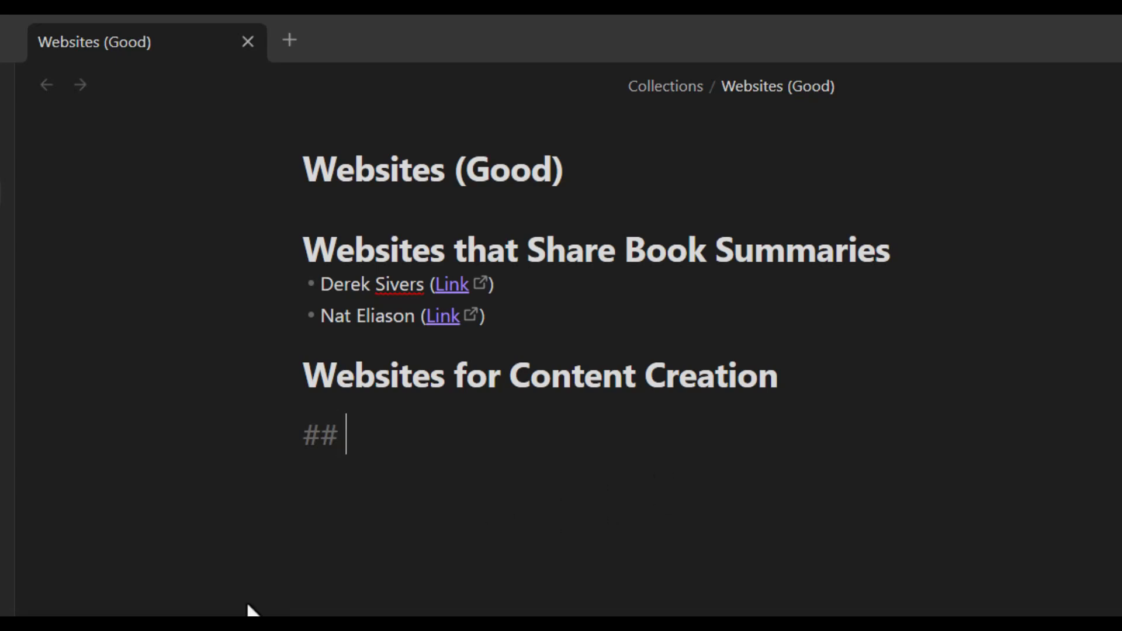
pyautogui.write('Compres')
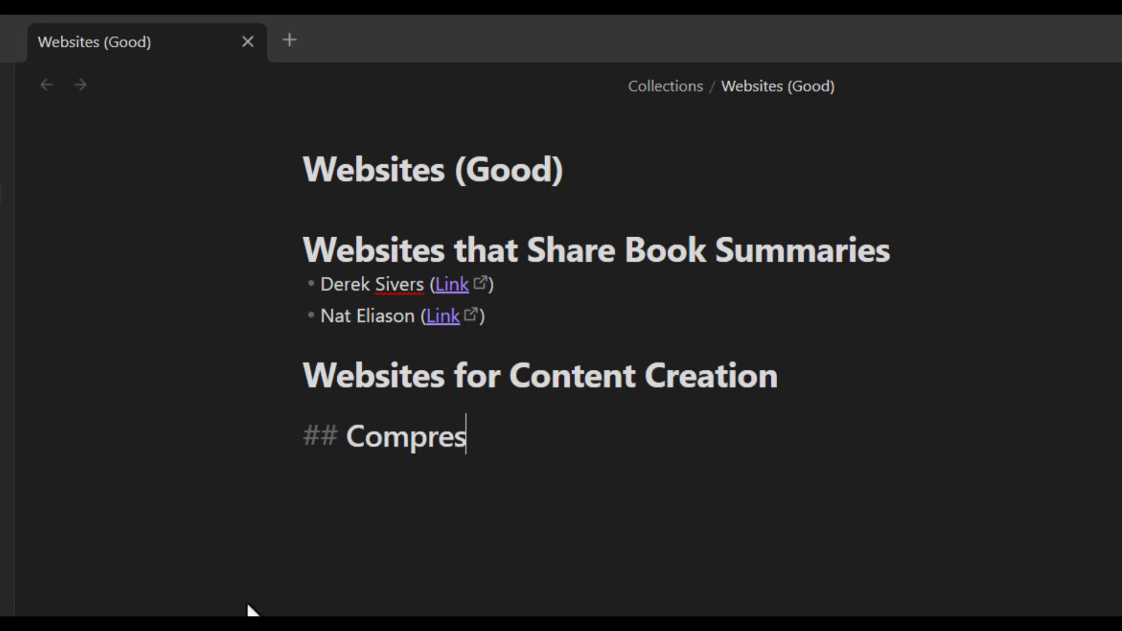
pyautogui.write('sing Ima')
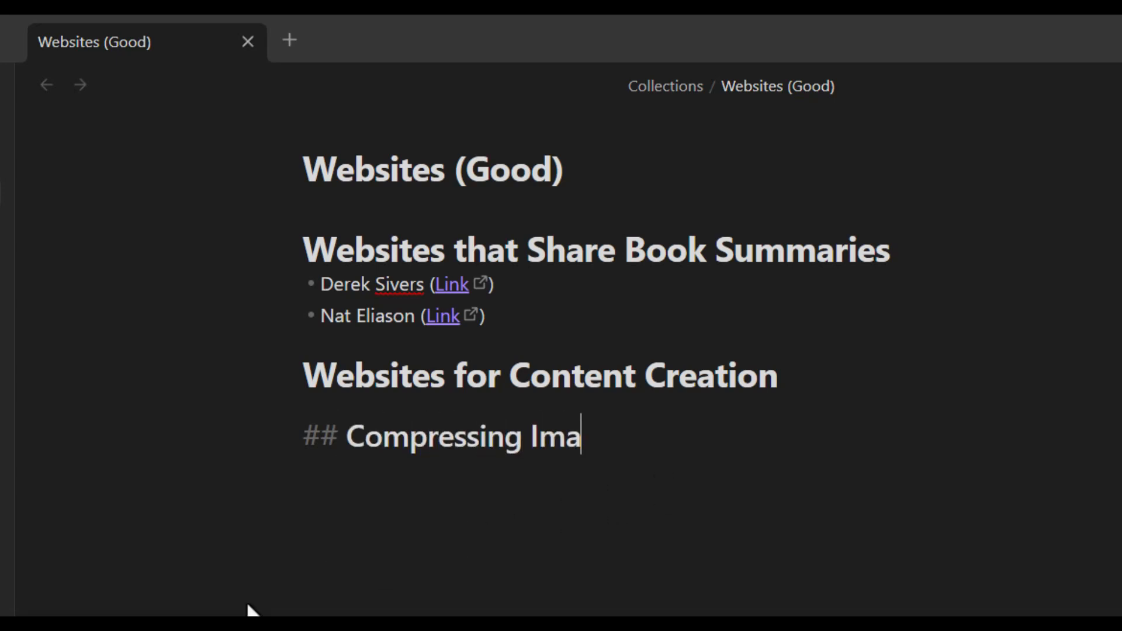
pyautogui.write('ges')
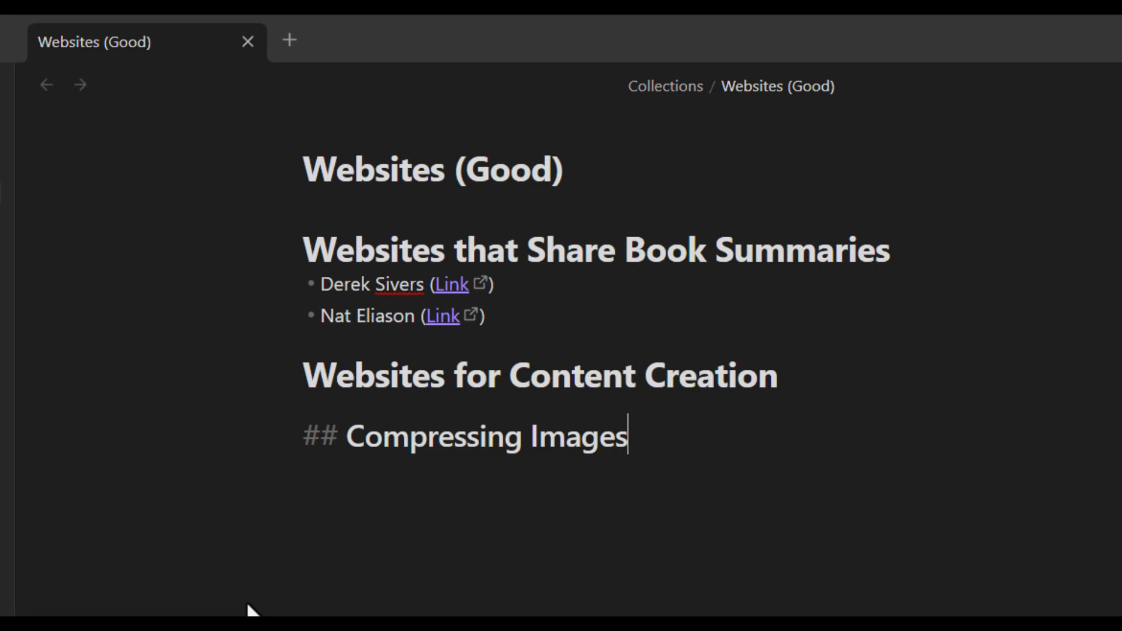
pyautogui.press('Return')
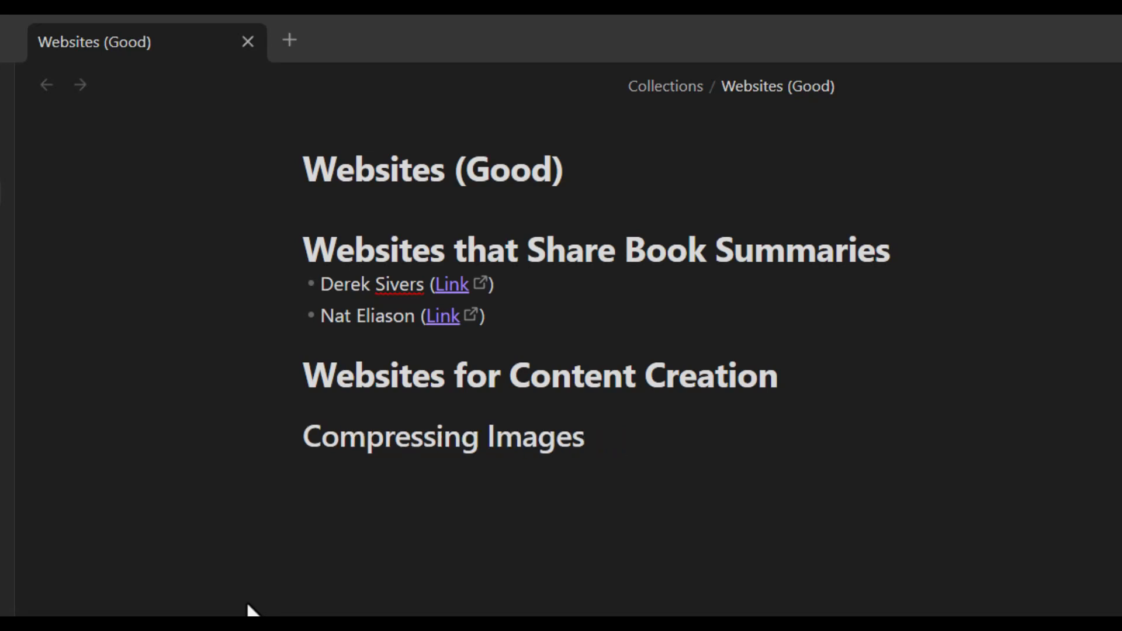
pyautogui.write('## Conversion')
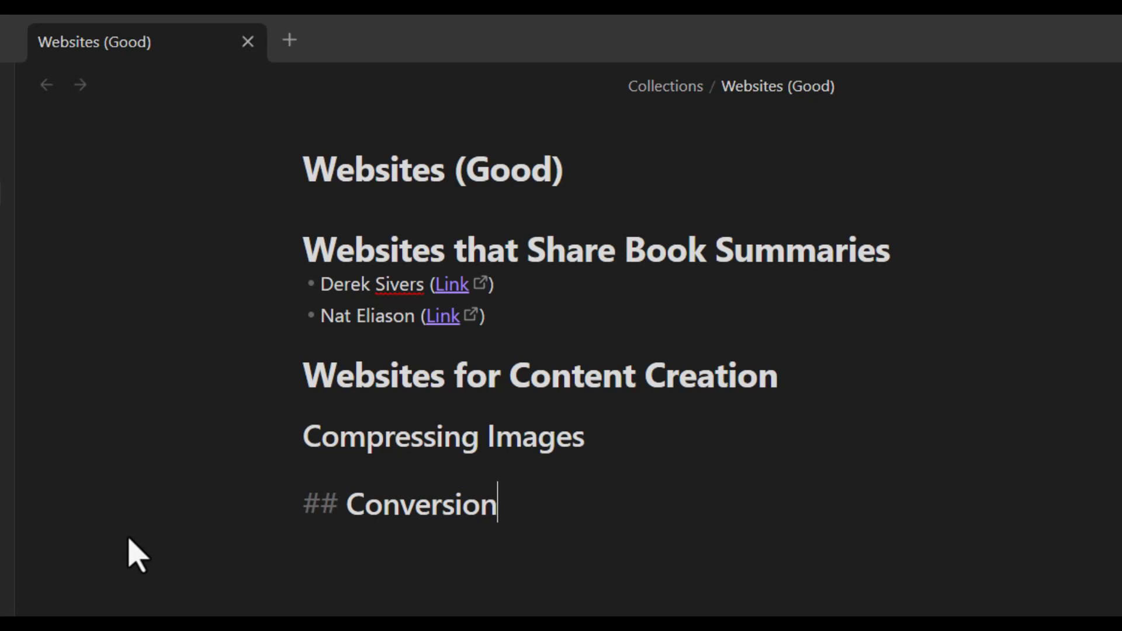
pyautogui.press('Return')
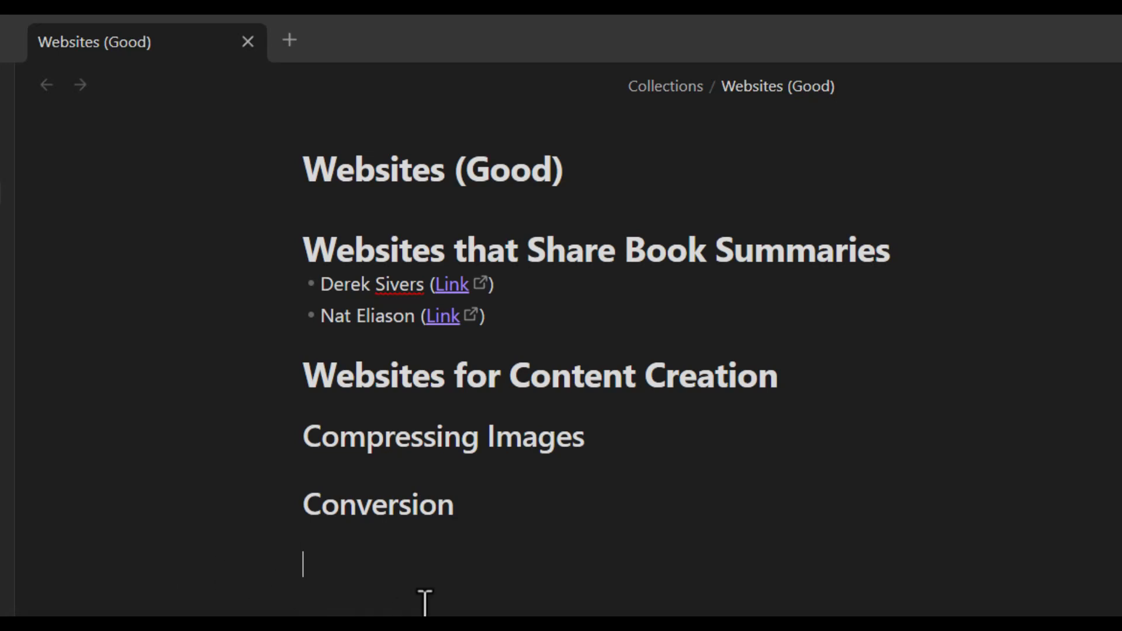
# Step: Inspect the Markdown heading markers of "Websites for Content Creation", "Compressing Images" and "Conversion"
pyautogui.click(409, 389)
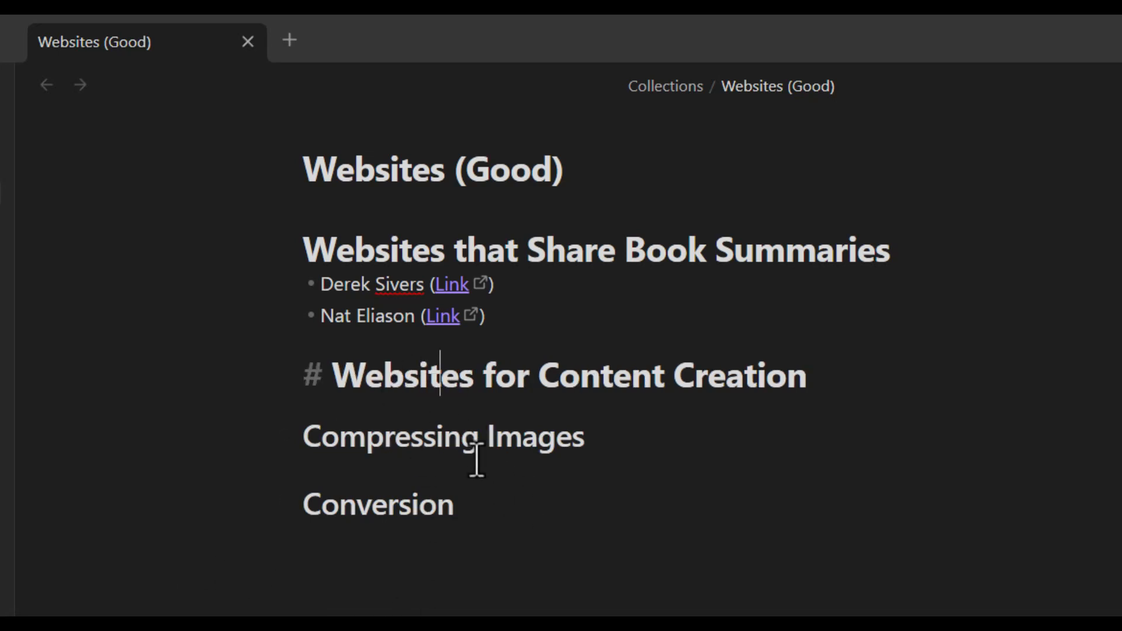
pyautogui.click(451, 441)
pyautogui.click(428, 377)
pyautogui.click(367, 447)
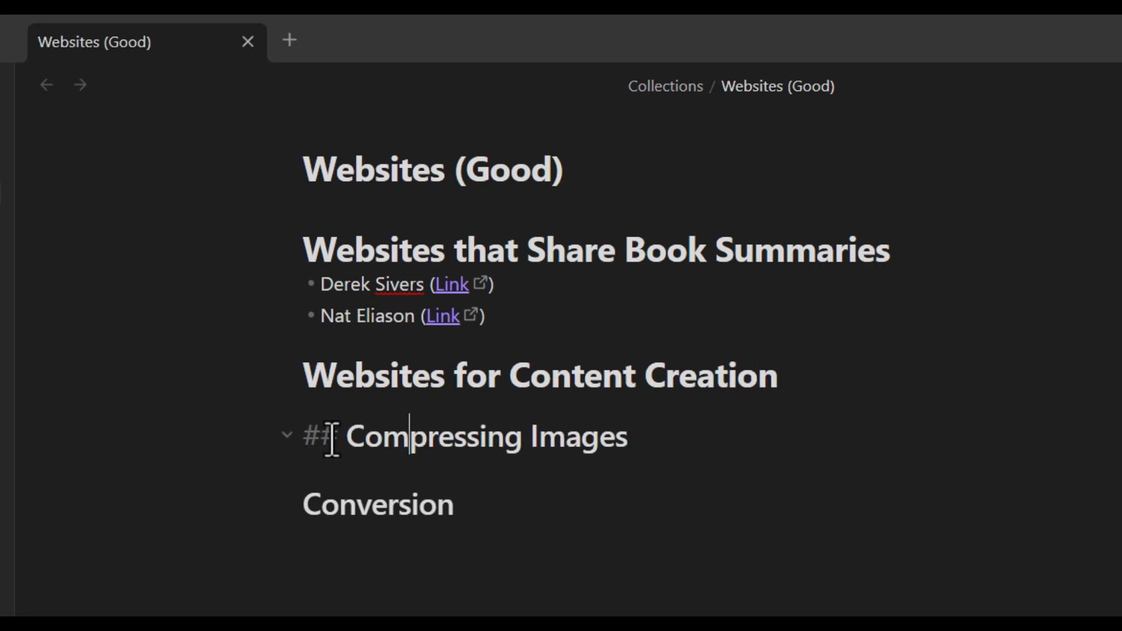
pyautogui.click(389, 509)
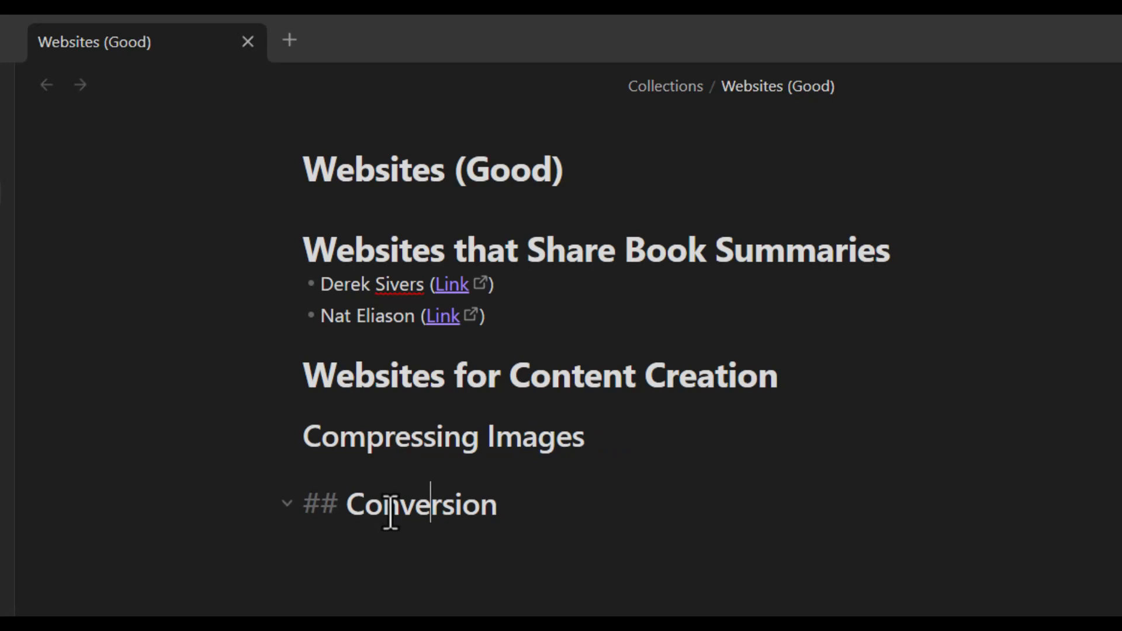
pyautogui.click(403, 568)
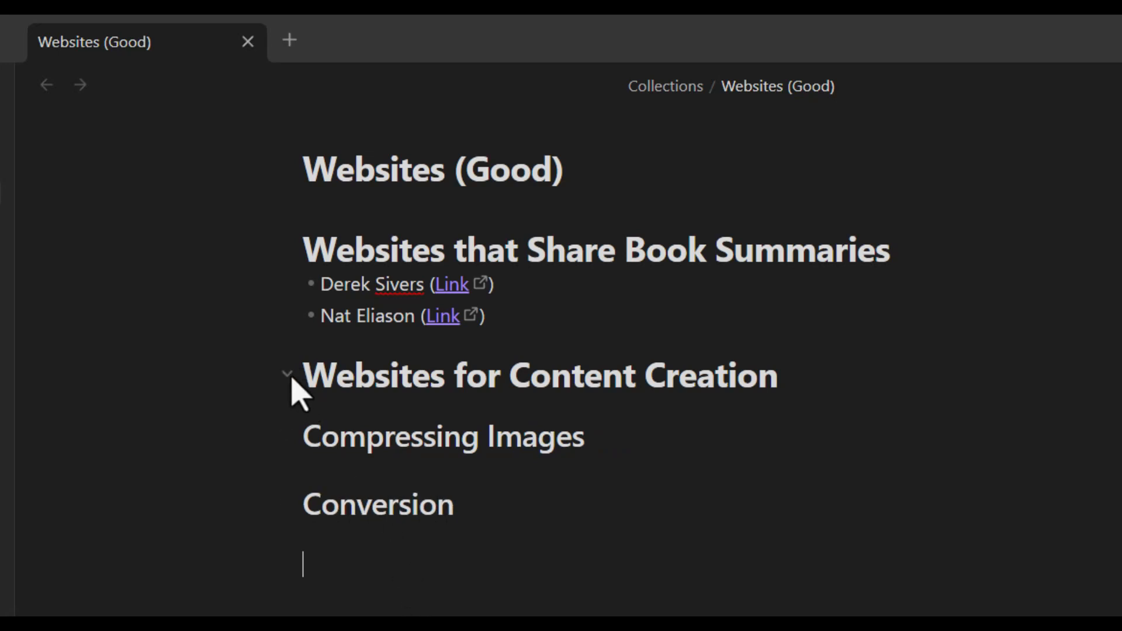
# Step: Collapse and expand the "Websites for Content Creation" section twice to check how its subheadings fold
pyautogui.click(287, 374)
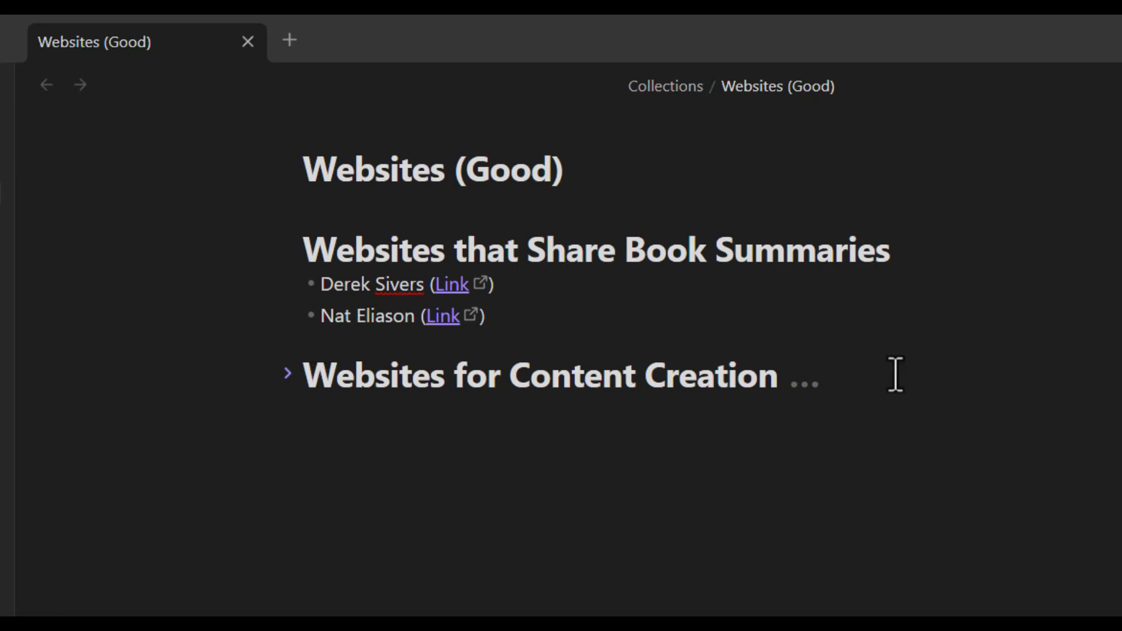
pyautogui.click(287, 374)
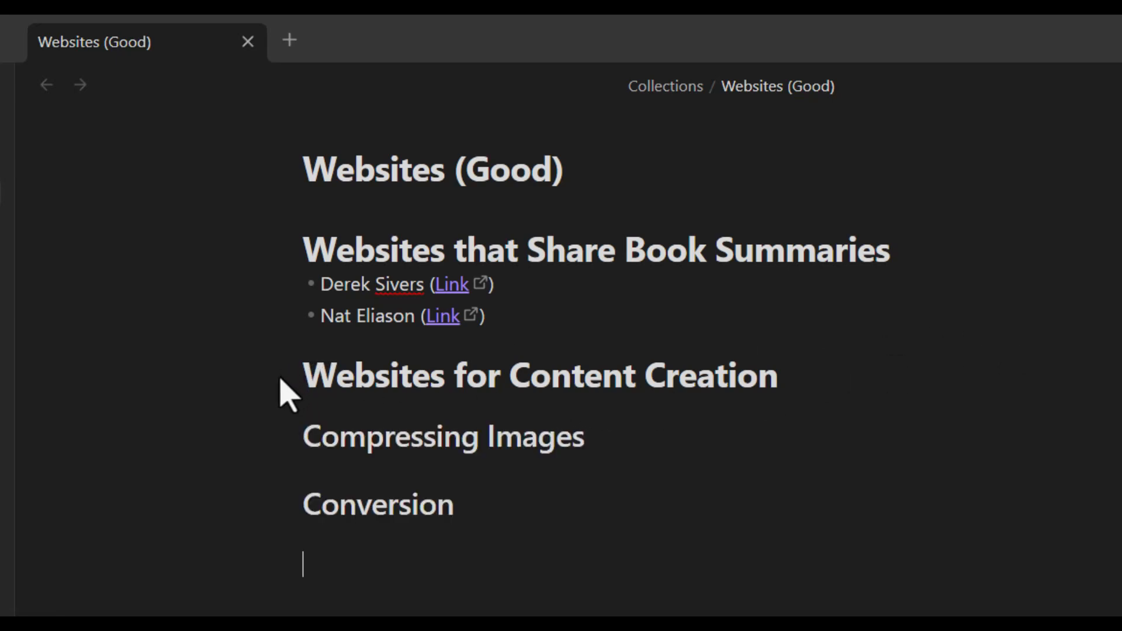
pyautogui.click(289, 374)
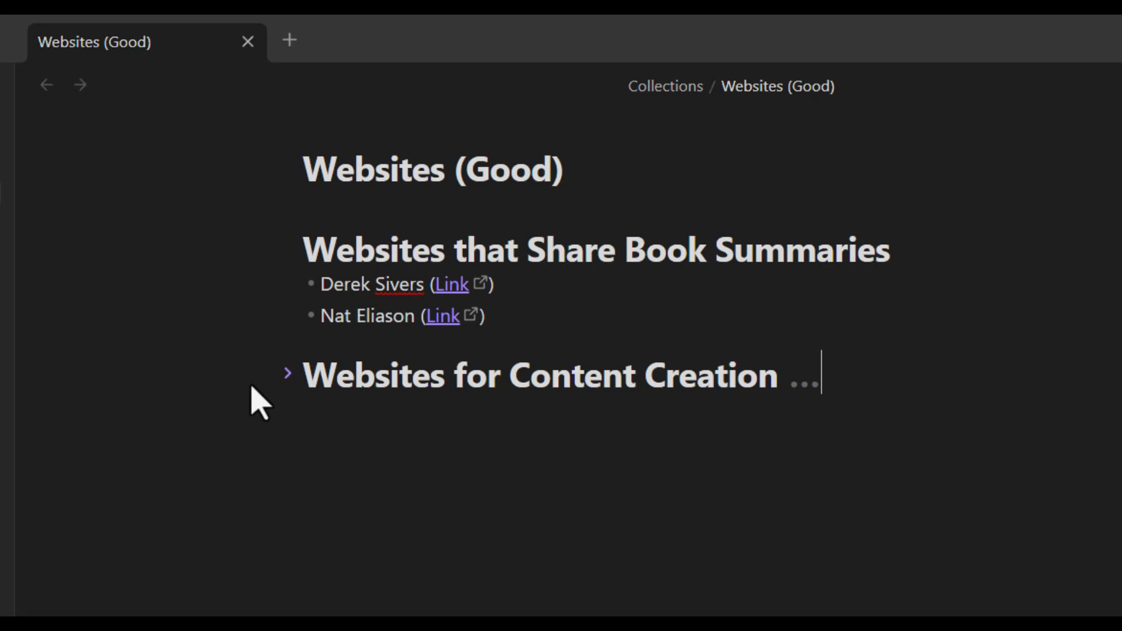
pyautogui.click(286, 373)
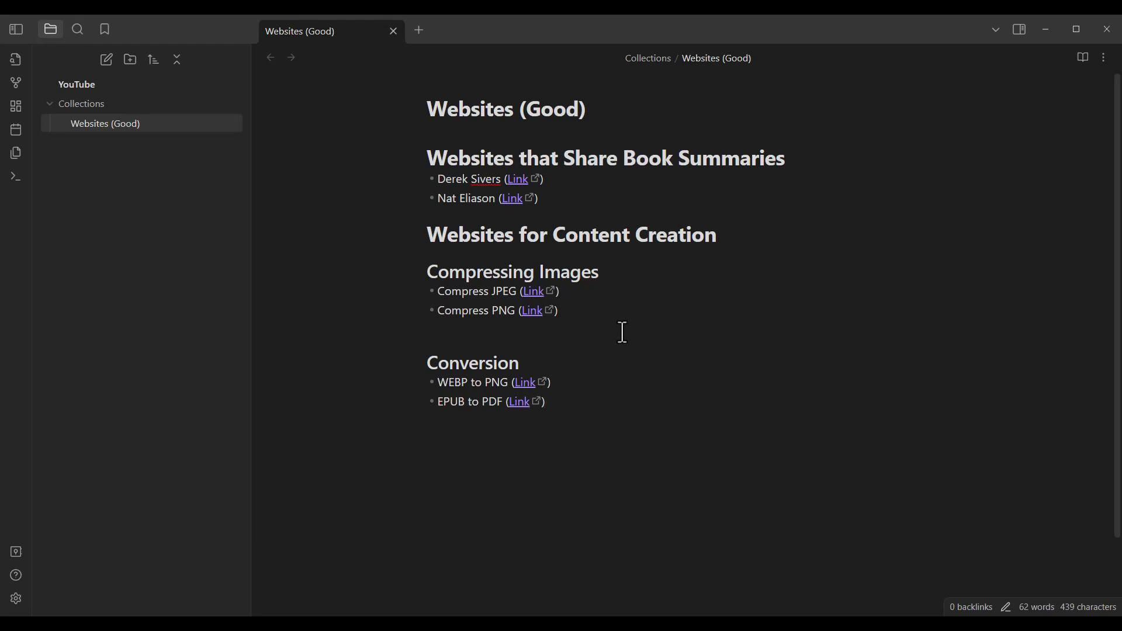
# Step: Fold and unfold the "Compressing Images" subsection and the whole "Websites for Content Creation" section
pyautogui.click(416, 272)
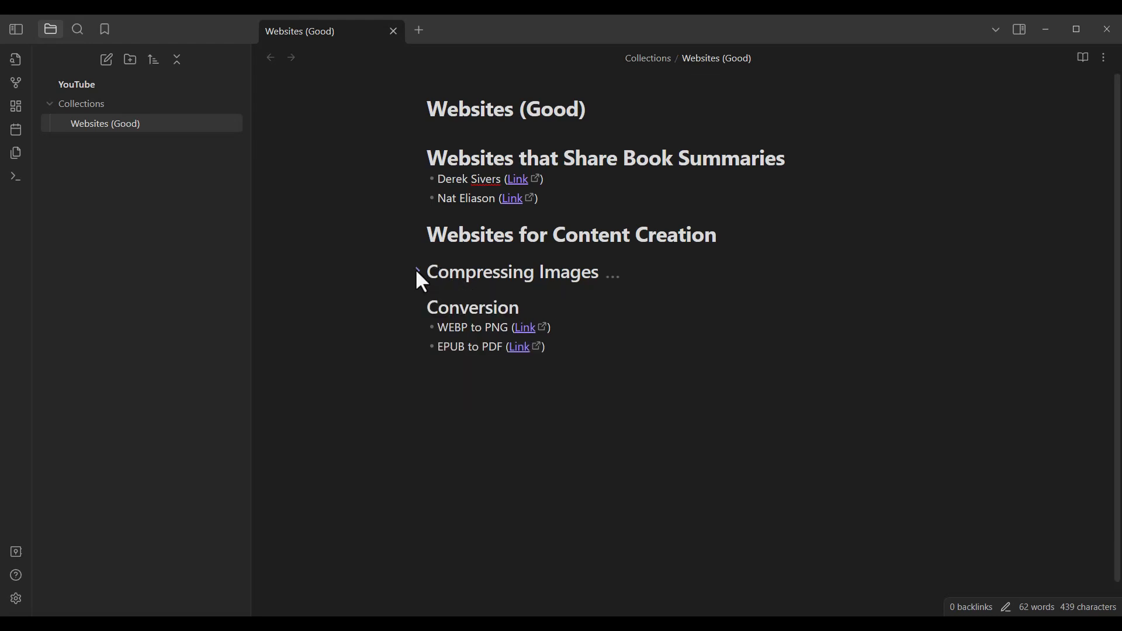
pyautogui.click(415, 272)
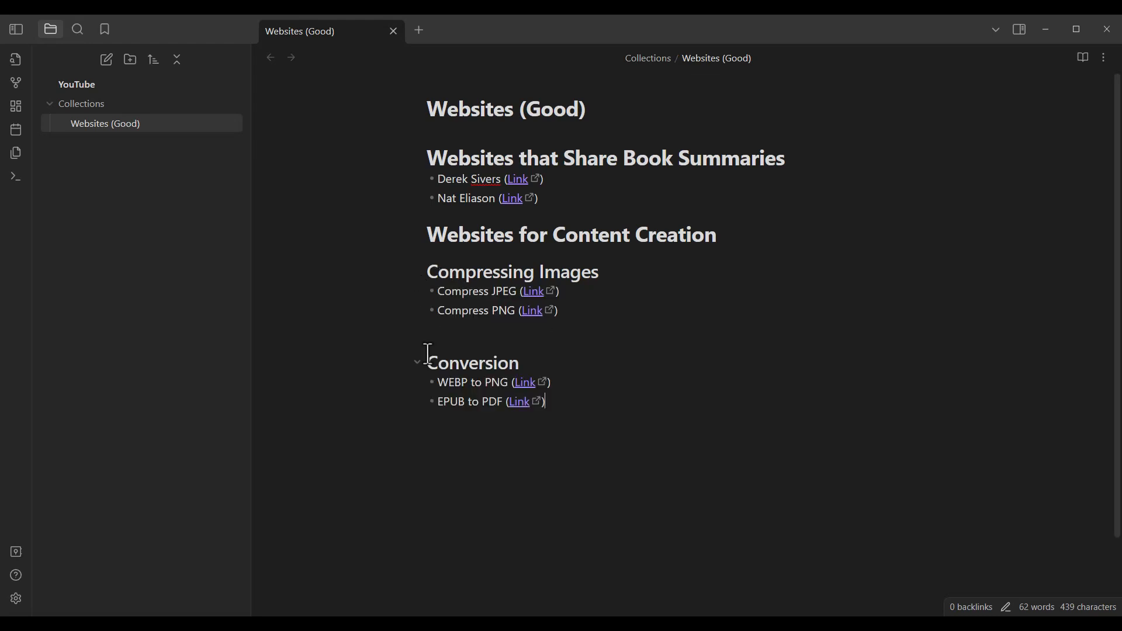
pyautogui.click(415, 236)
pyautogui.click(416, 236)
# Step: Add a level-3 heading "Header 3" and a level-4 heading "Header 4" below the "EPUB to PDF" bullet
pyautogui.click(447, 362)
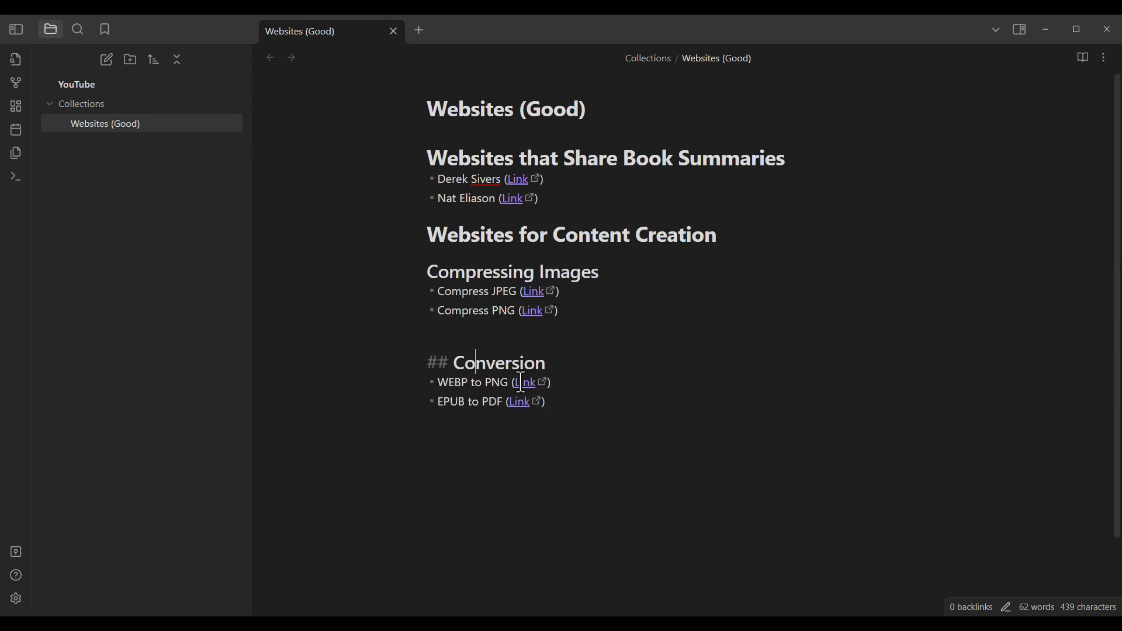
pyautogui.click(597, 407)
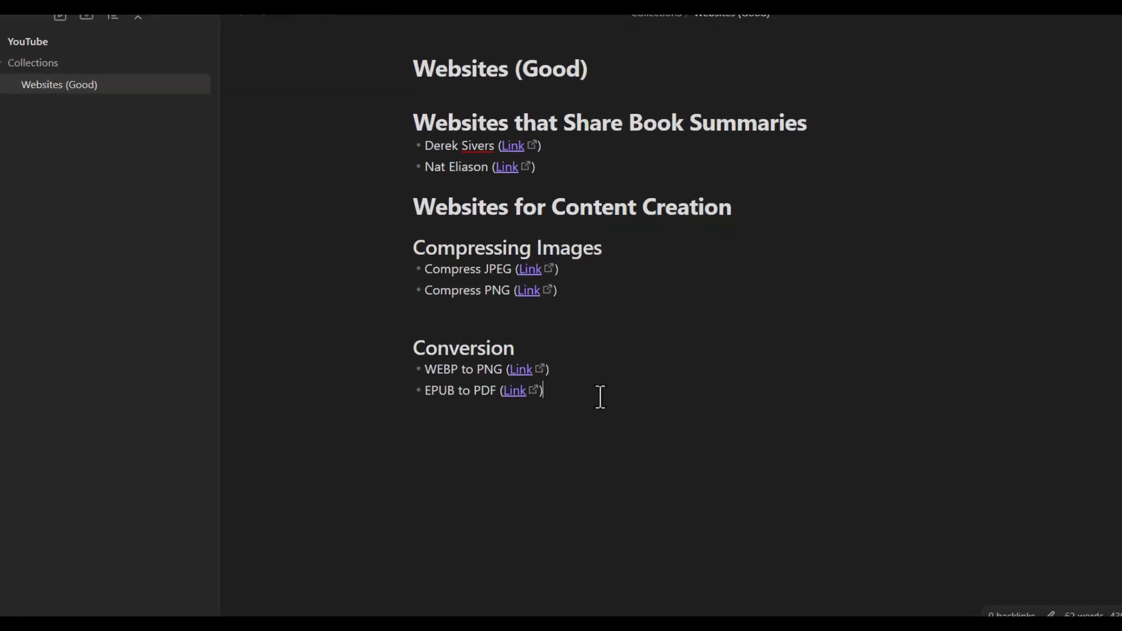
pyautogui.press('Return')
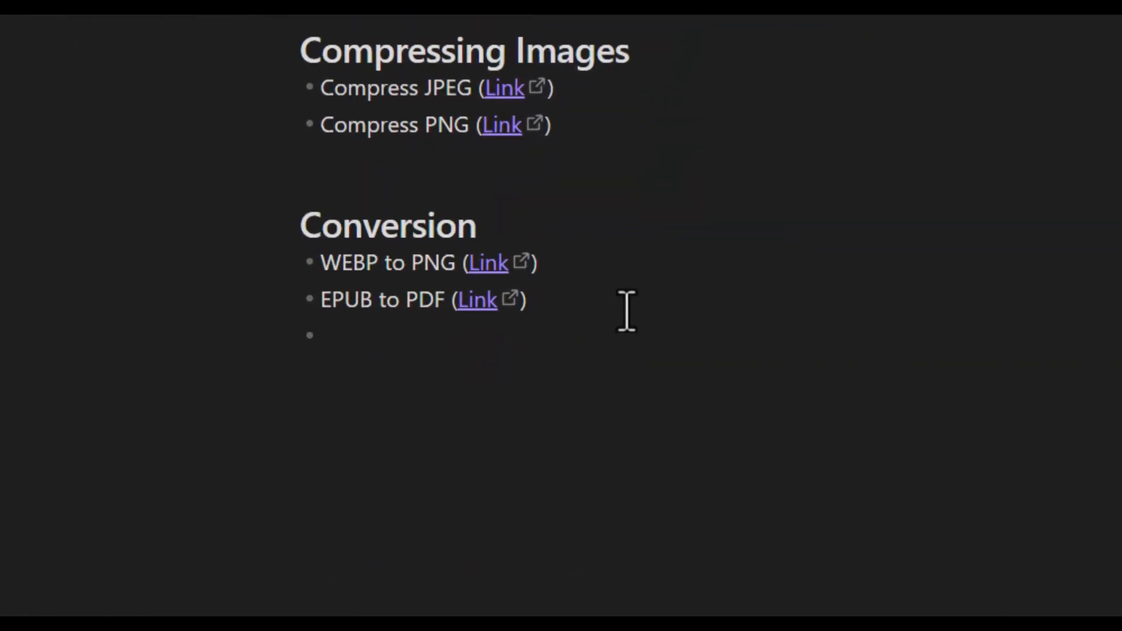
pyautogui.press('BackSpace')
pyautogui.write('### Head')
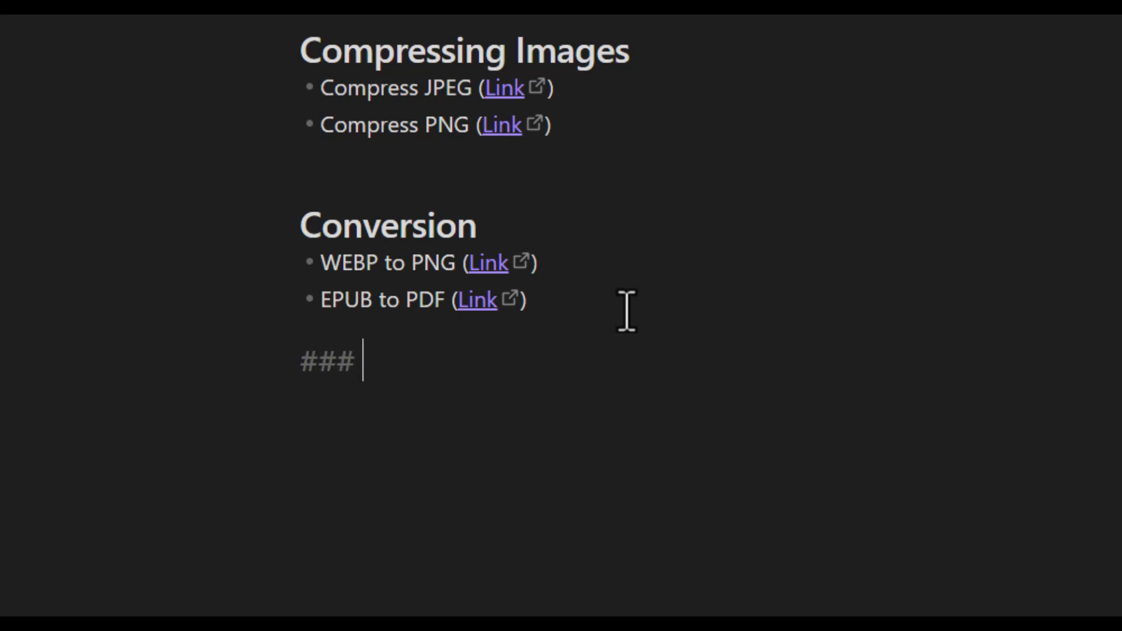
pyautogui.write('er 3')
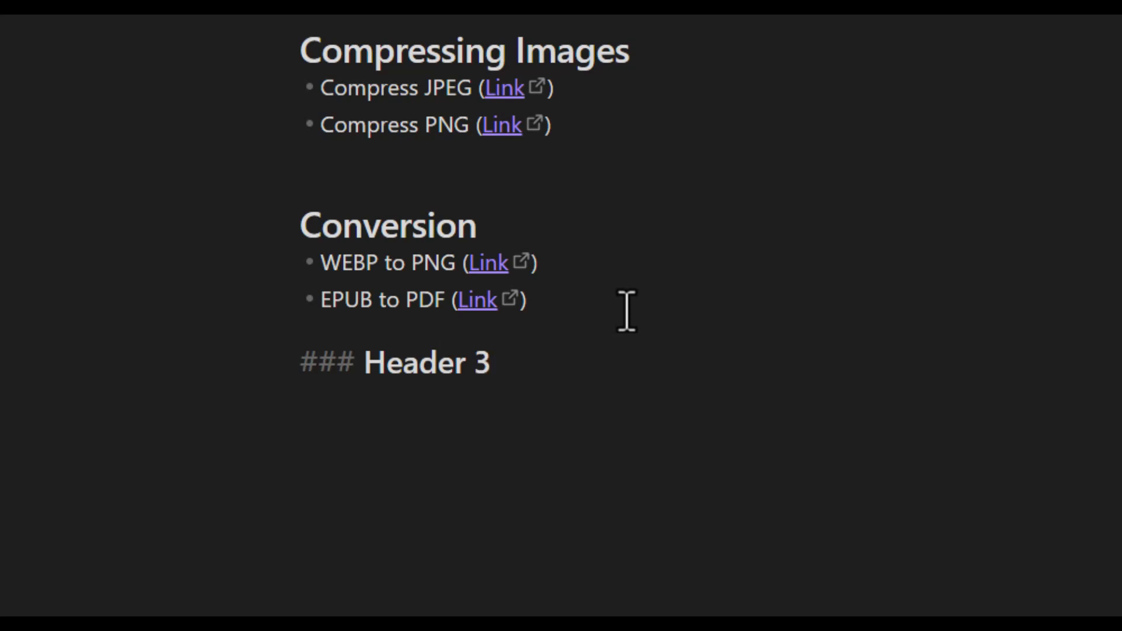
pyautogui.press('Return')
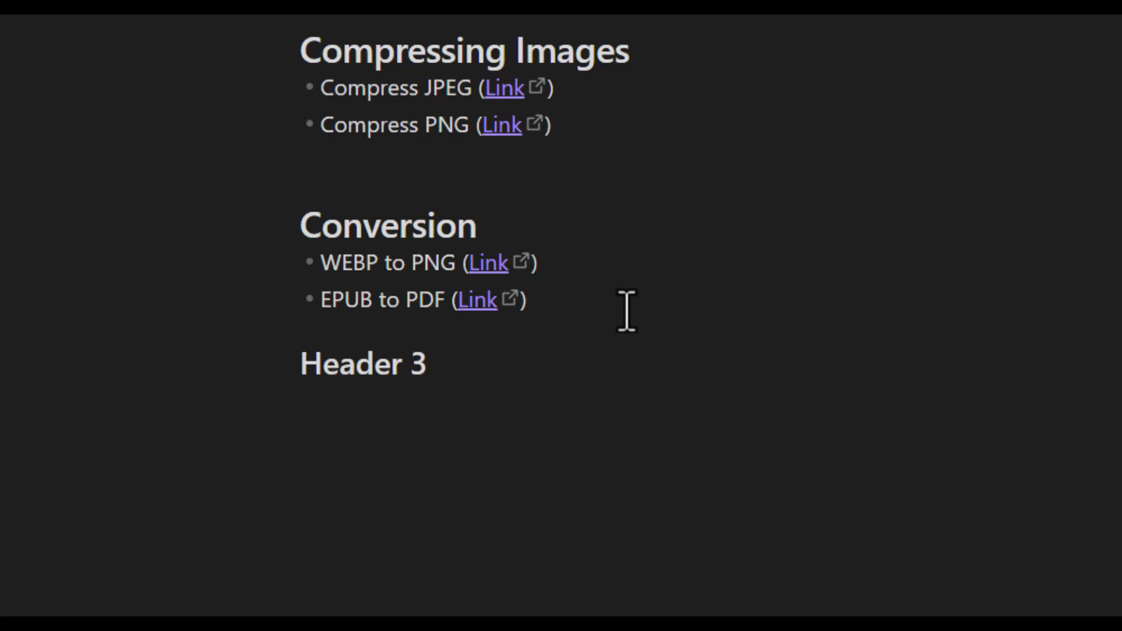
pyautogui.write('#### H')
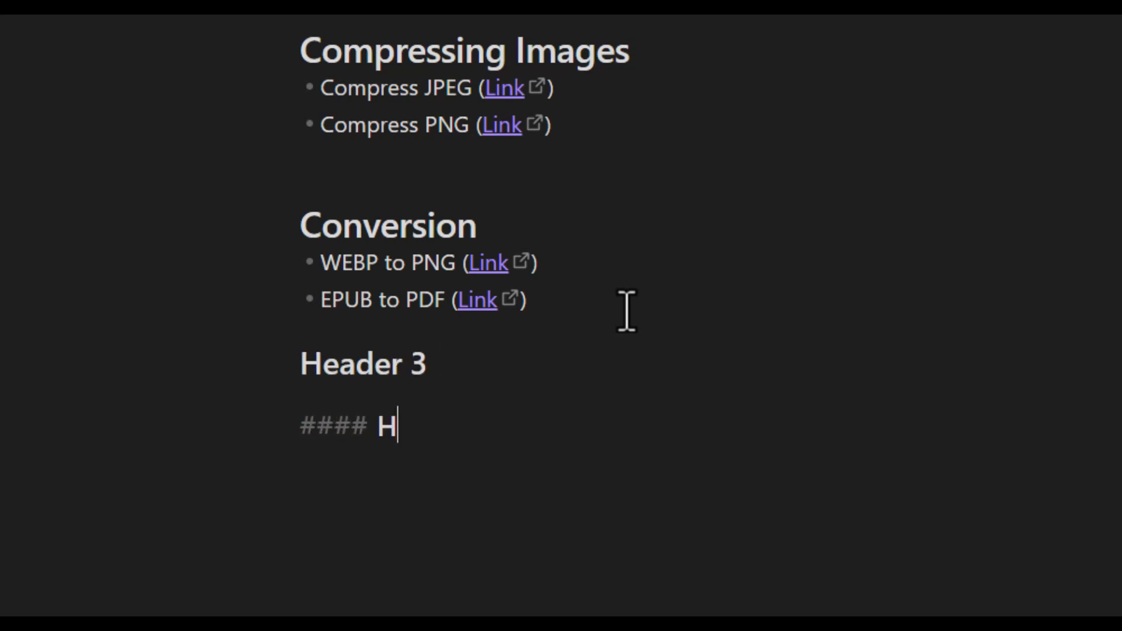
pyautogui.write('eader 4')
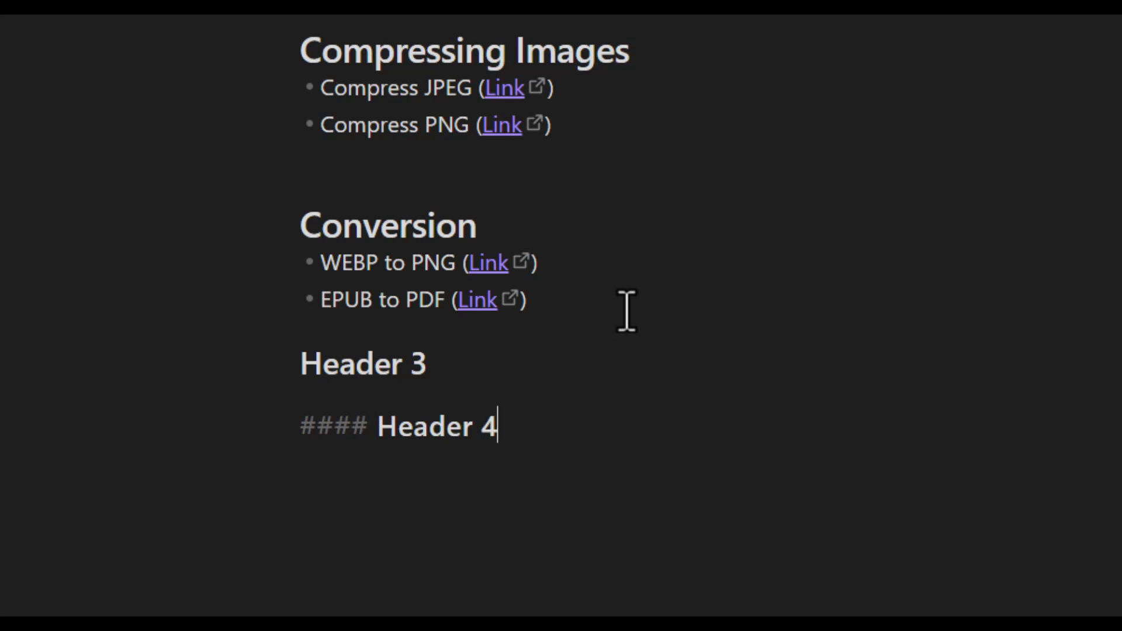
pyautogui.press('Return')
# Step: Add a level-5 heading "Header 5" and a level-6 heading "Header 6" below "Header 4"
pyautogui.write('#')
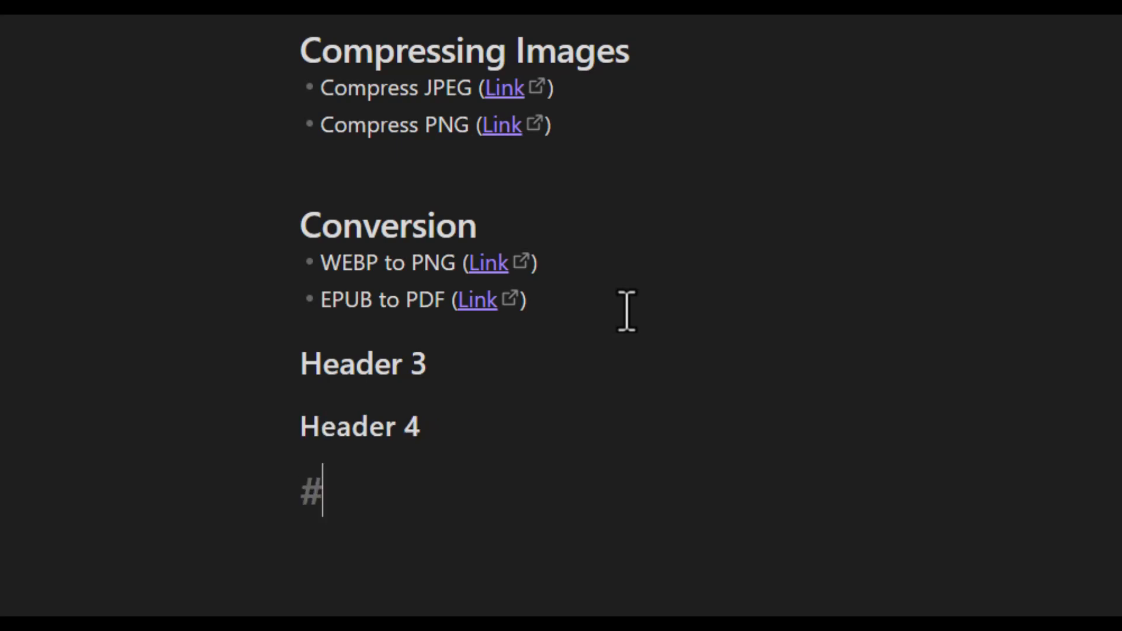
pyautogui.write('#### ')
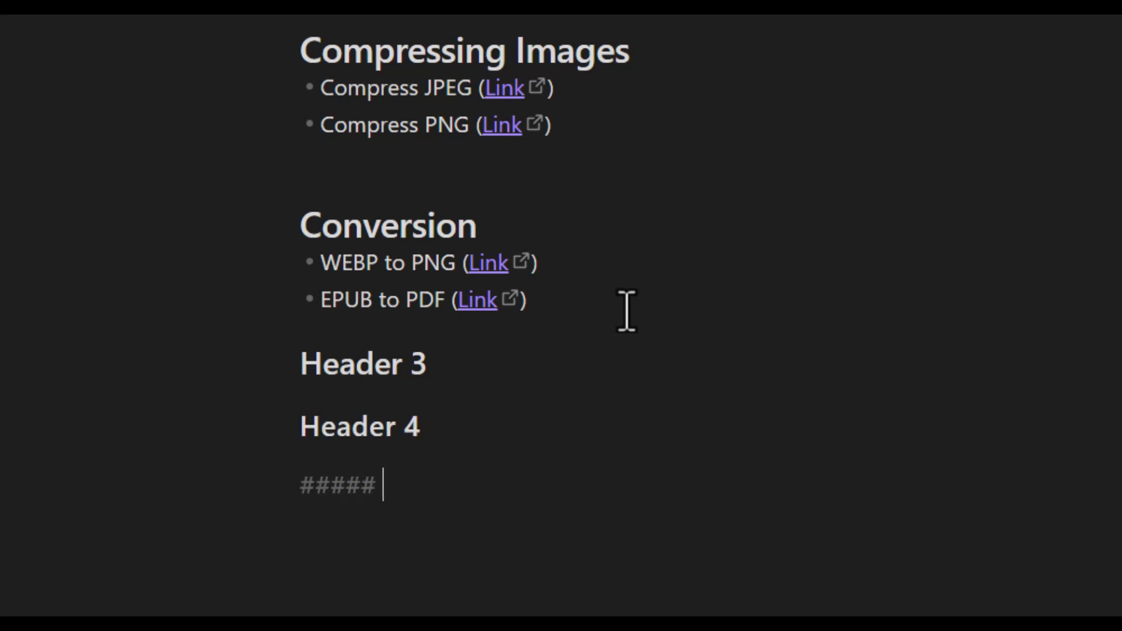
pyautogui.write('Header 5')
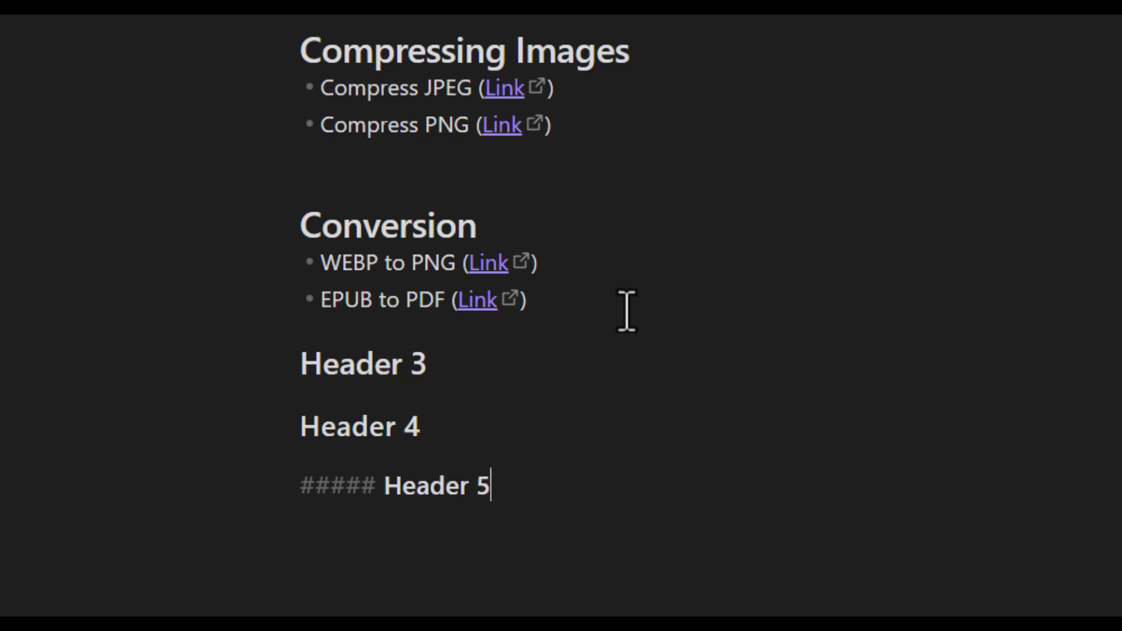
pyautogui.press('Return')
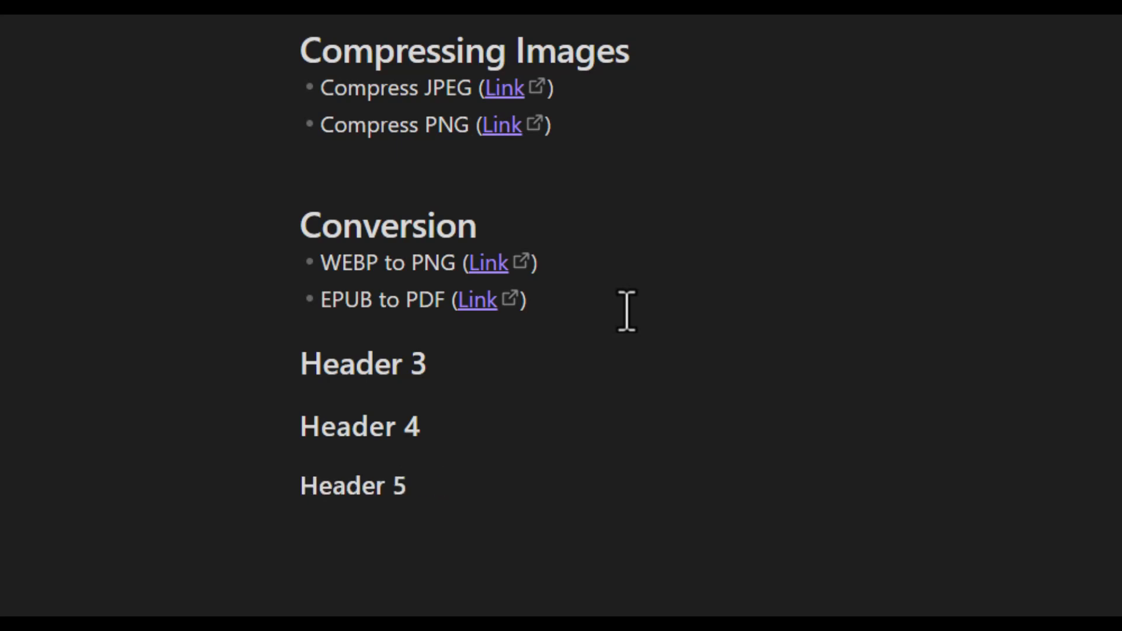
pyautogui.write('###')
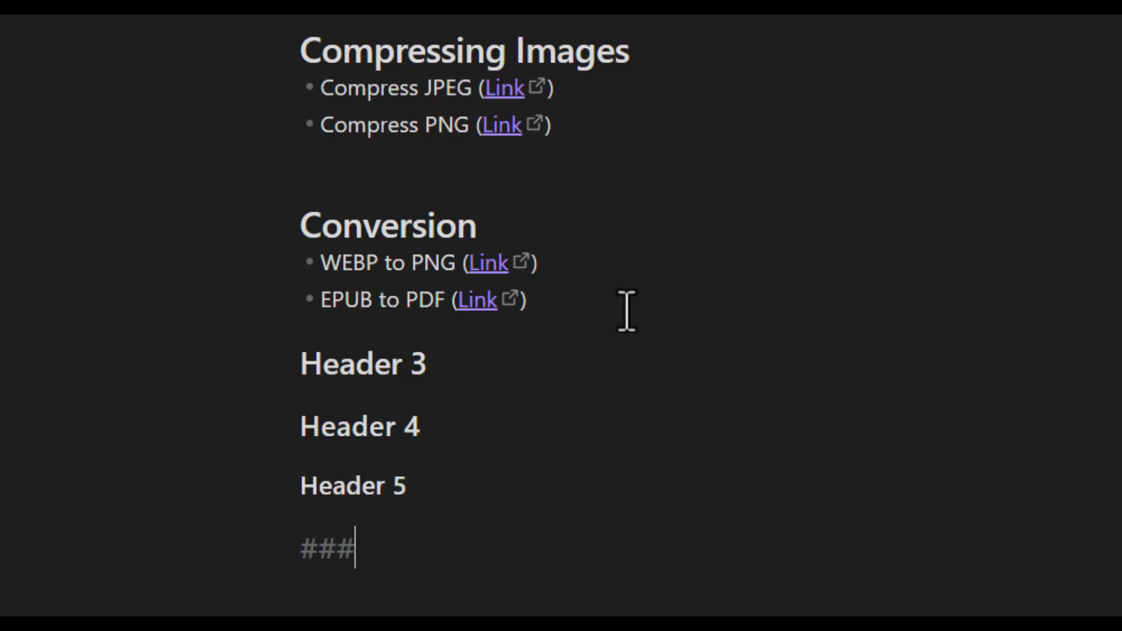
pyautogui.write('### ')
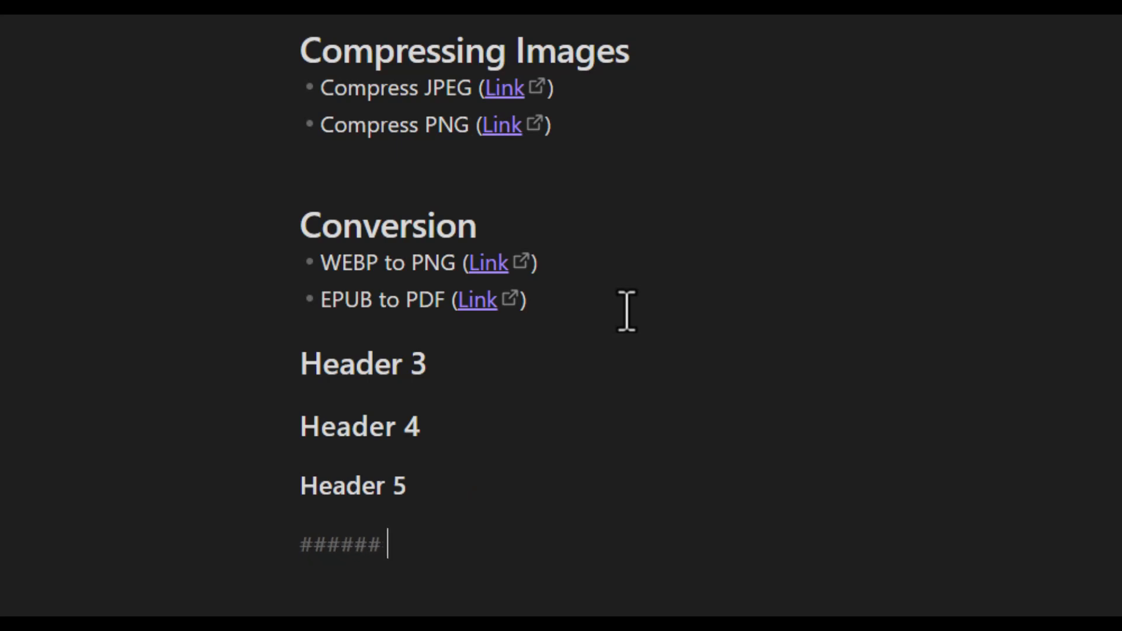
pyautogui.write('Header 6')
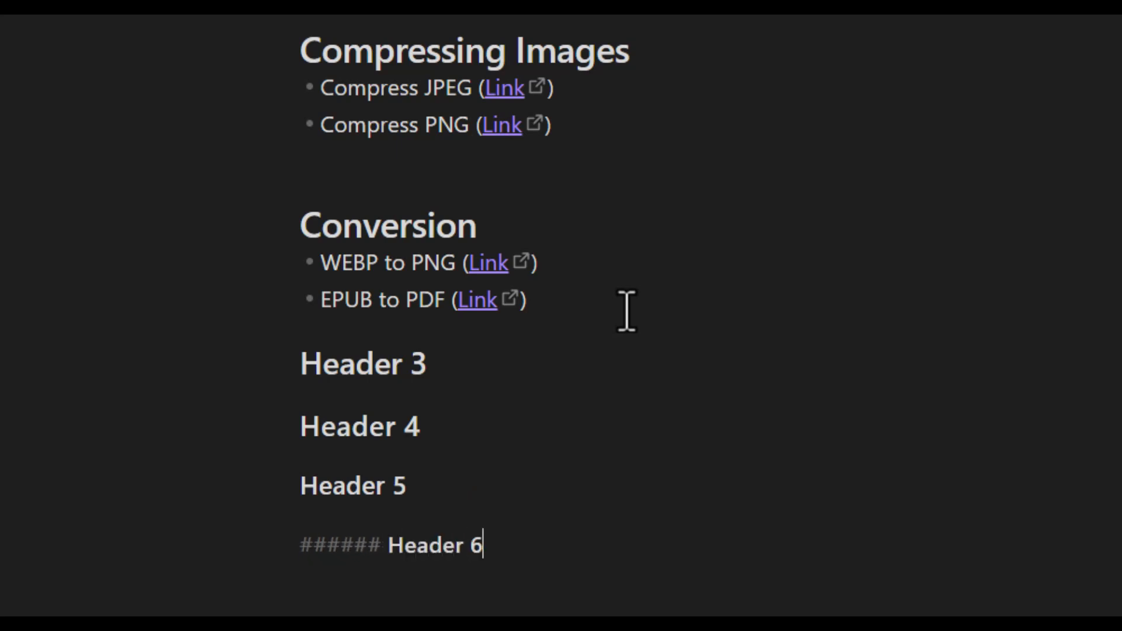
pyautogui.press('Return')
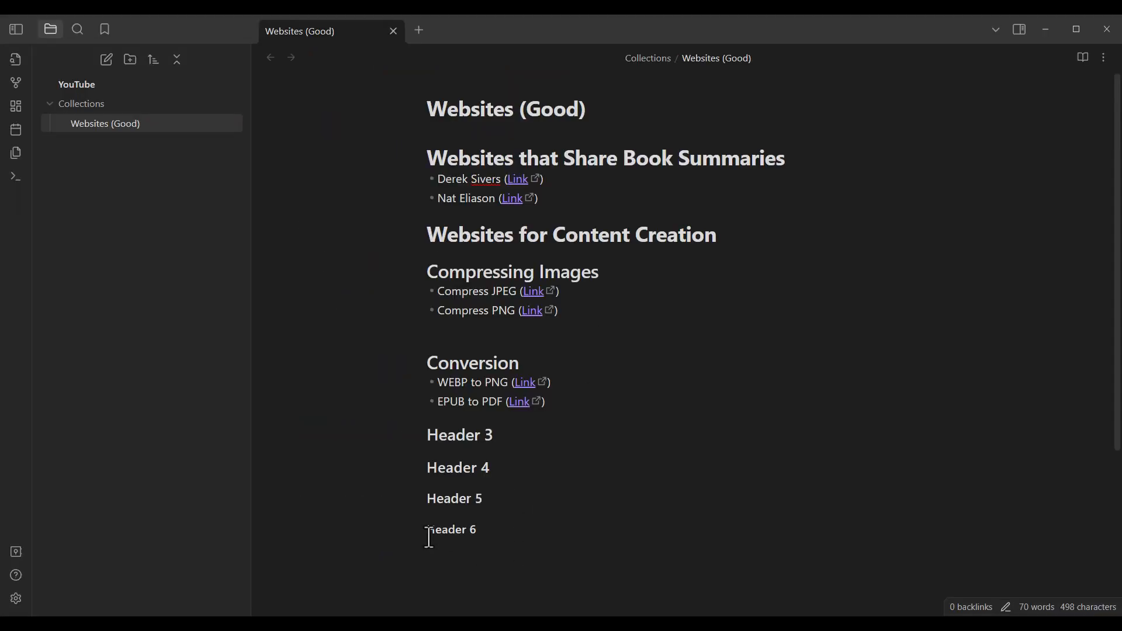
# Step: Delete the four sample headings "Header 3" through "Header 6" from the end of the note
pyautogui.moveTo(429, 538); pyautogui.dragTo(390, 431)
pyautogui.press('BackSpace')
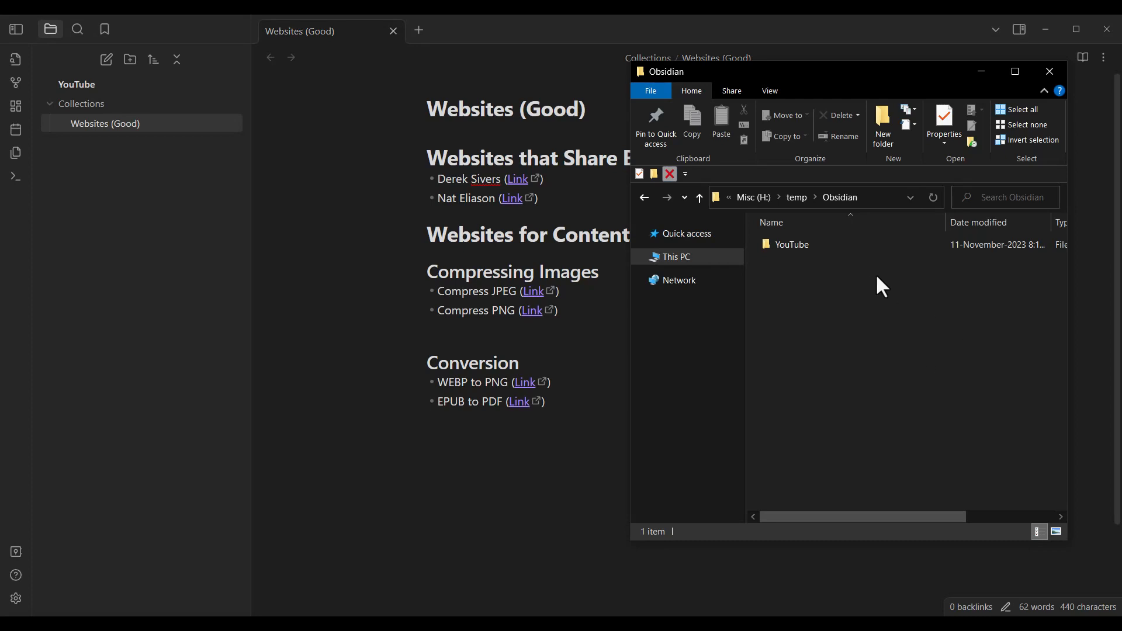
# Step: In File Explorer, open the YouTube vault folder and its Collections subfolder to view the note's file
pyautogui.doubleClick(792, 244)
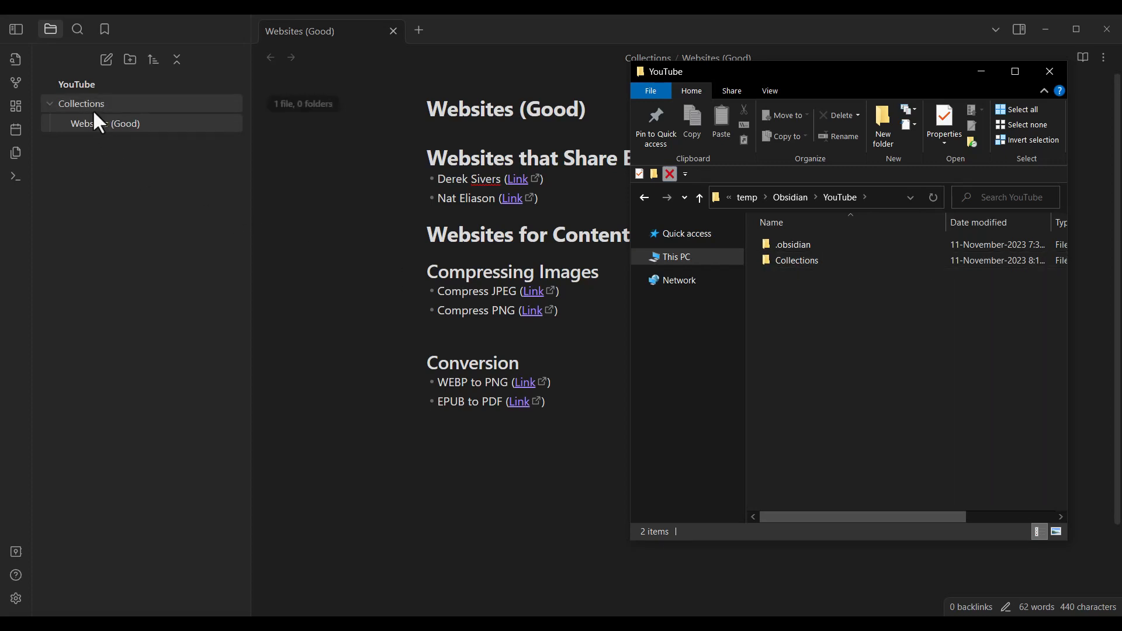
pyautogui.doubleClick(798, 260)
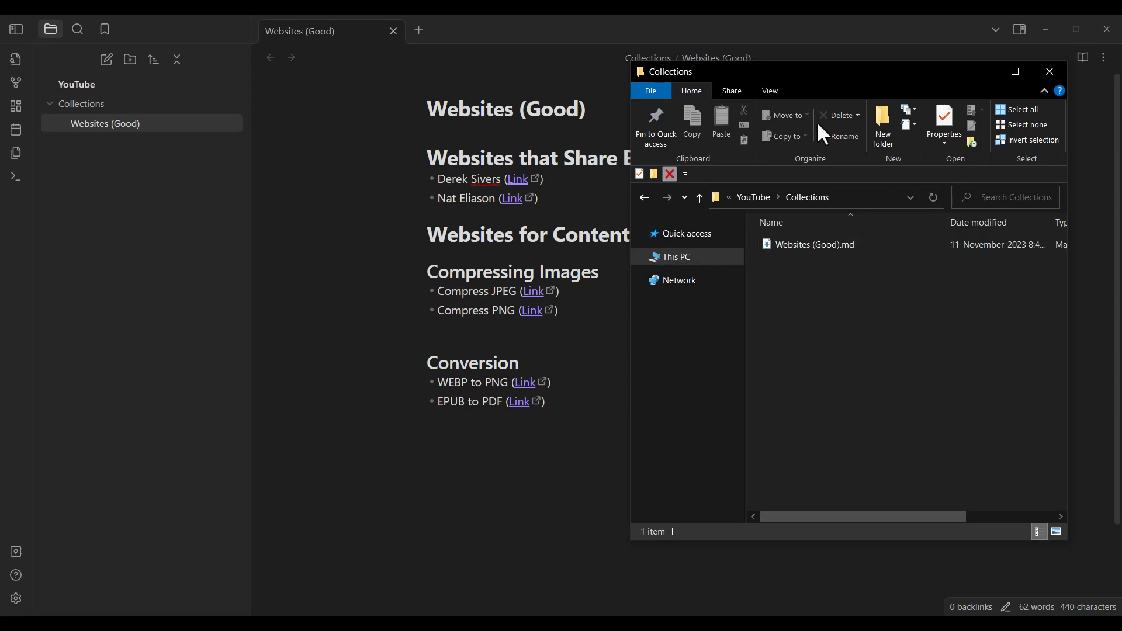
# Step: Widen the File Explorer window, toggle the display of file name extensions off and on again, and return to Obsidian
pyautogui.click(774, 89)
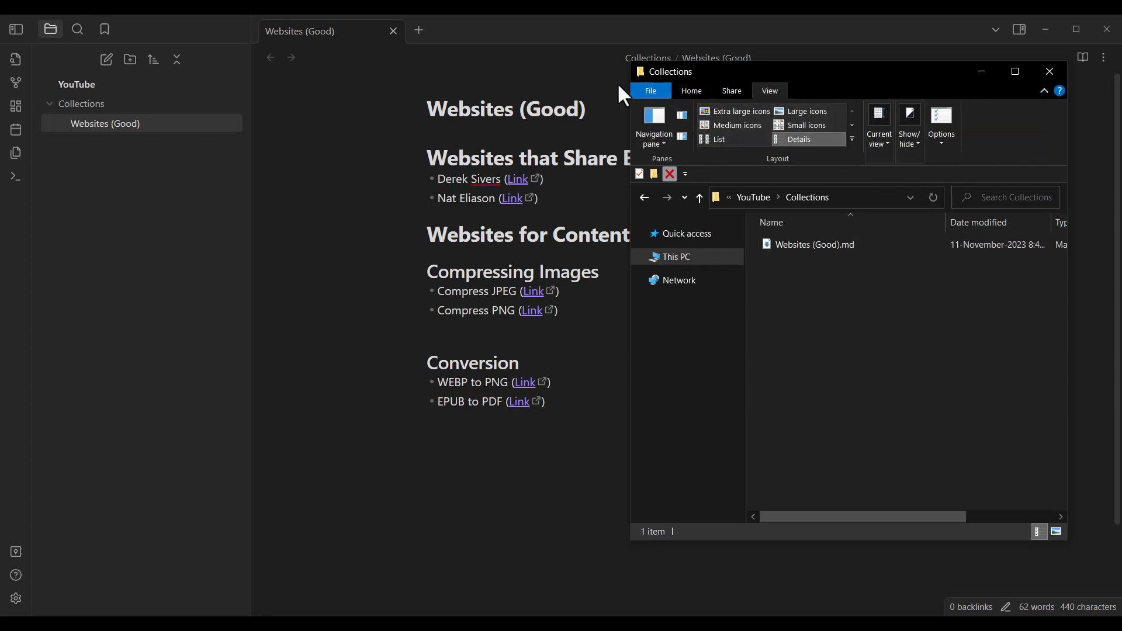
pyautogui.moveTo(628, 90); pyautogui.dragTo(405, 88)
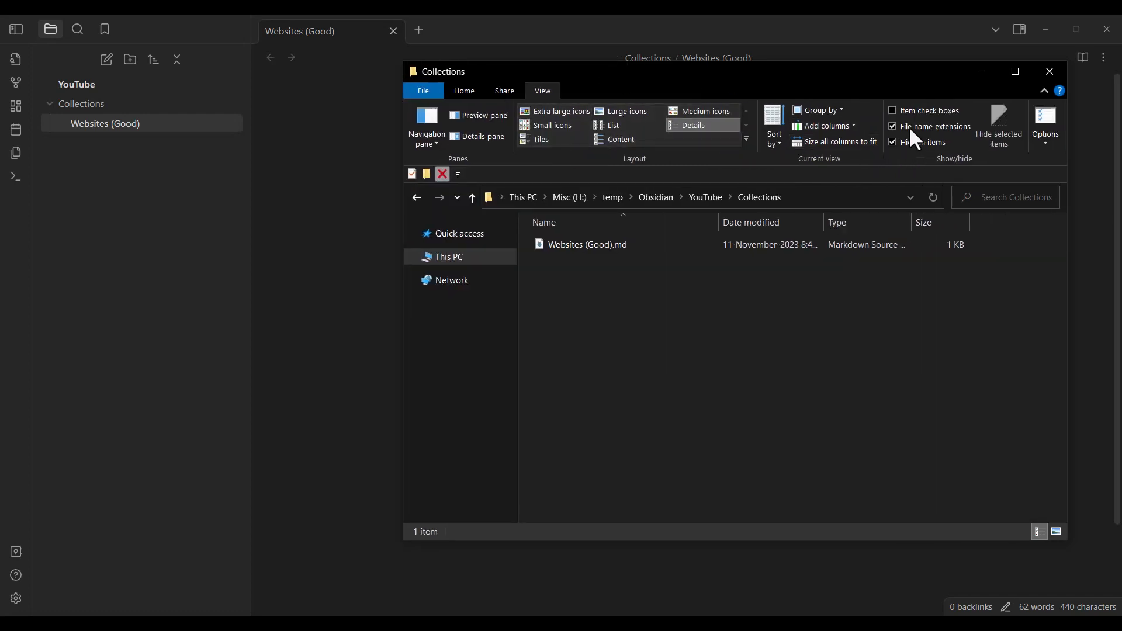
pyautogui.click(909, 126)
pyautogui.click(911, 126)
pyautogui.click(304, 234)
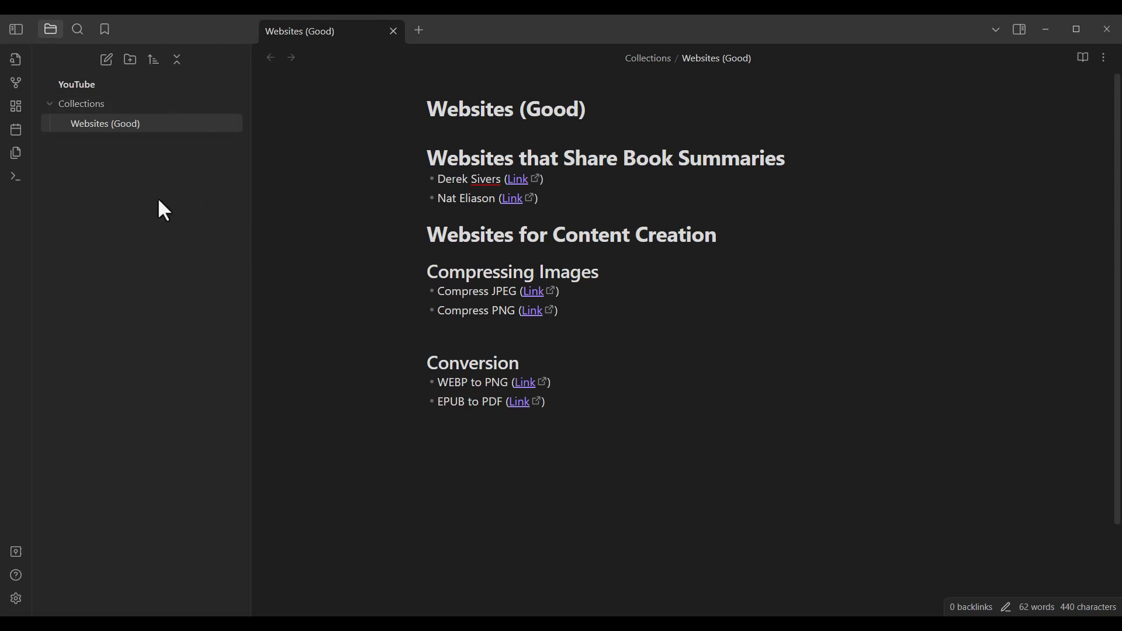
# Step: Reveal the vault's Collections folder in the system file explorer and open it to view the note file inside
pyautogui.rightClick(83, 103)
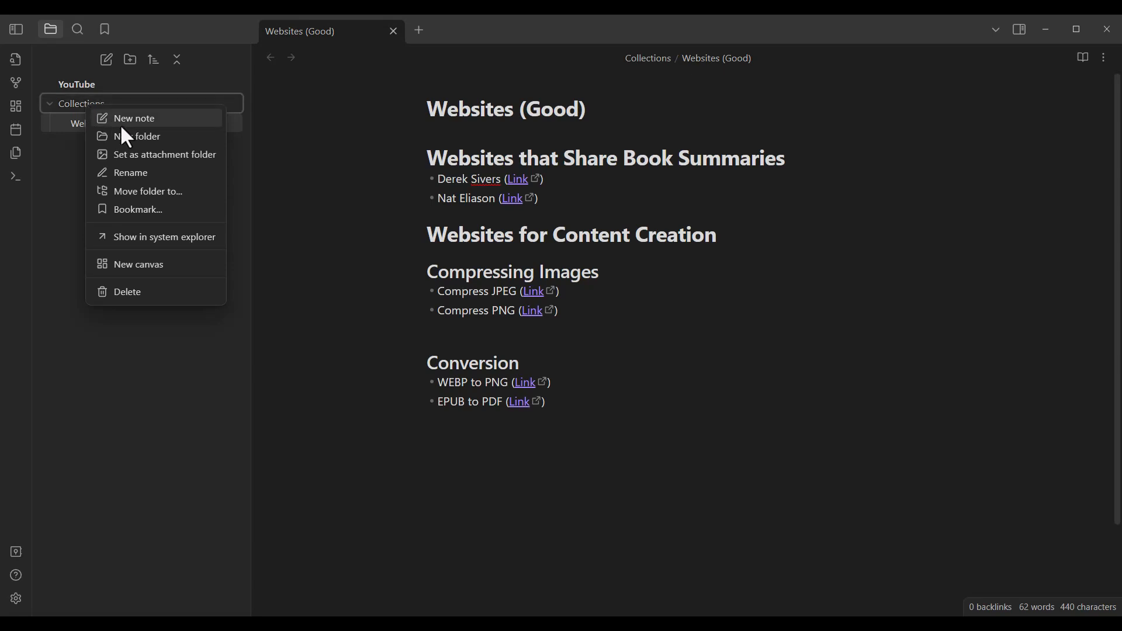
pyautogui.click(146, 249)
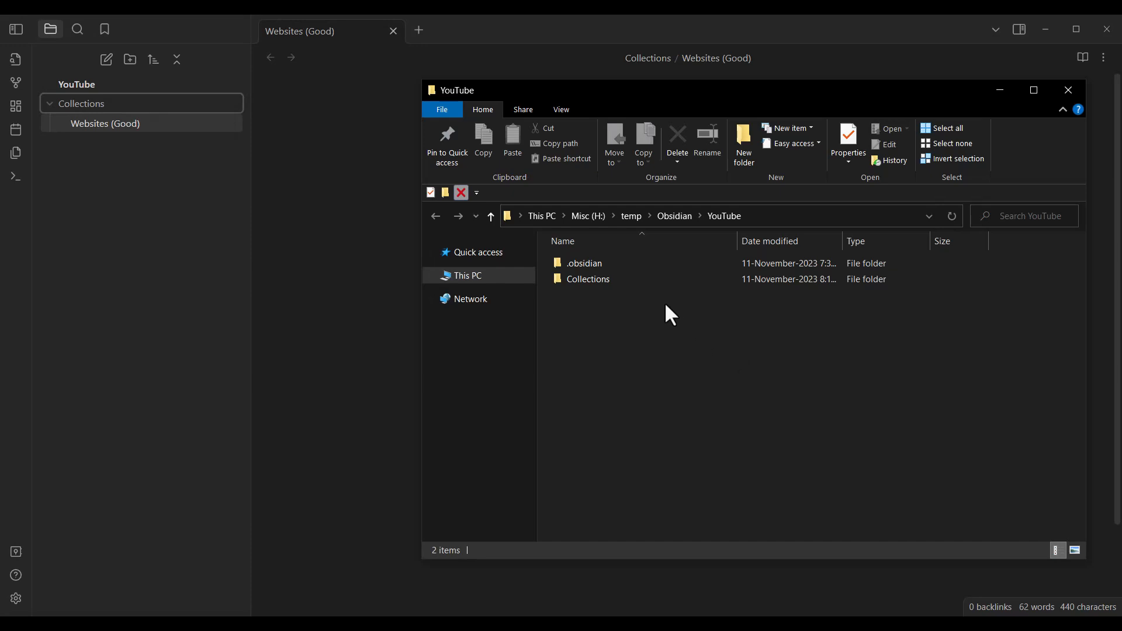
pyautogui.doubleClick(630, 279)
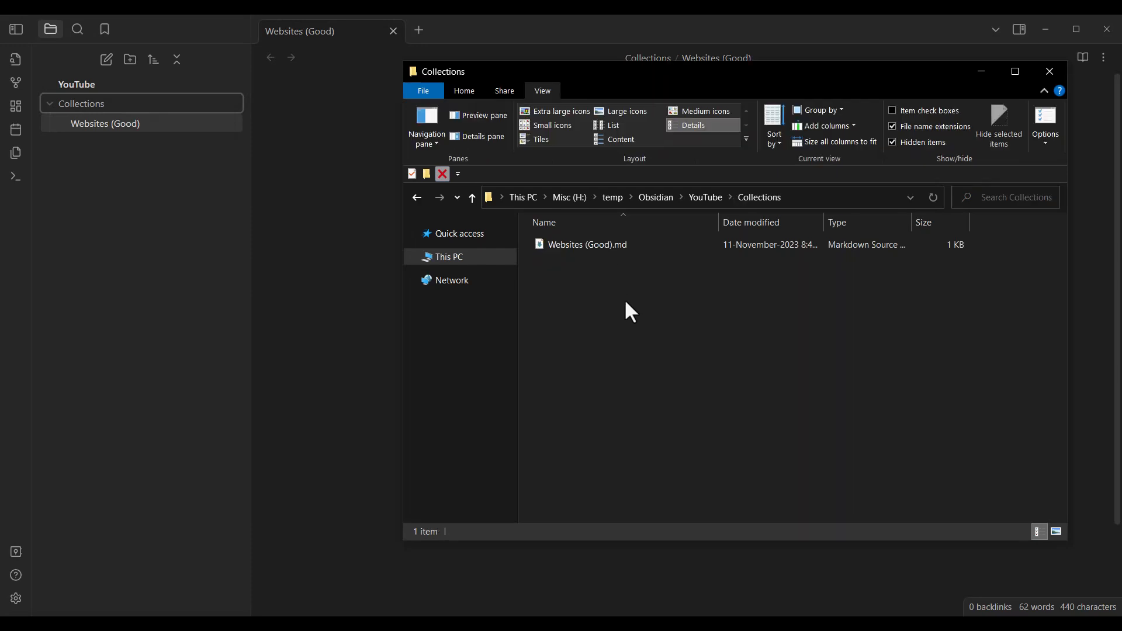